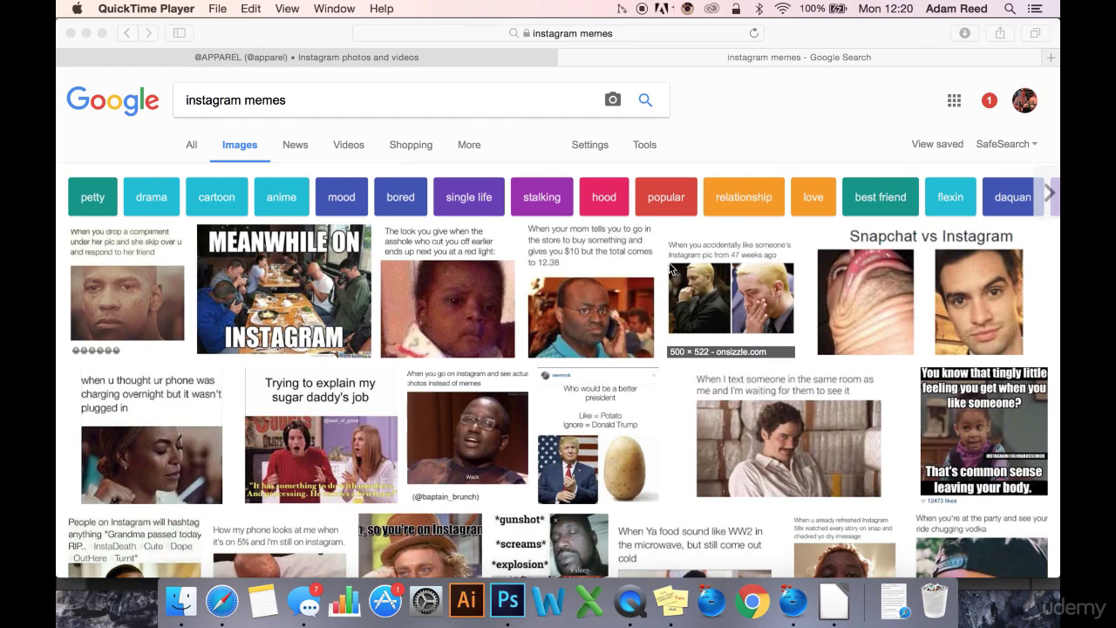
Open the large preview of the meme about accidentally liking a 47-week-old photo
{"action": "left_click", "coordinate": [746, 311]}
{"action": "left_click", "coordinate": [745, 303]}
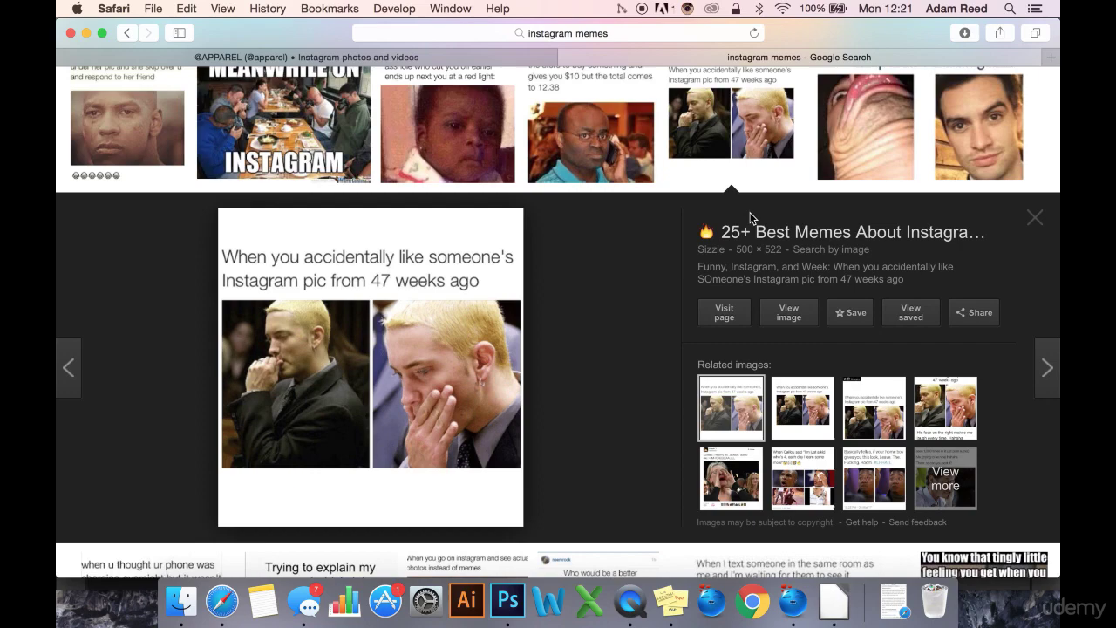
Close the meme preview and scroll to the Dankland meme captioned 'if monday morning was a tee'
{"action": "left_click", "coordinate": [1041, 220]}
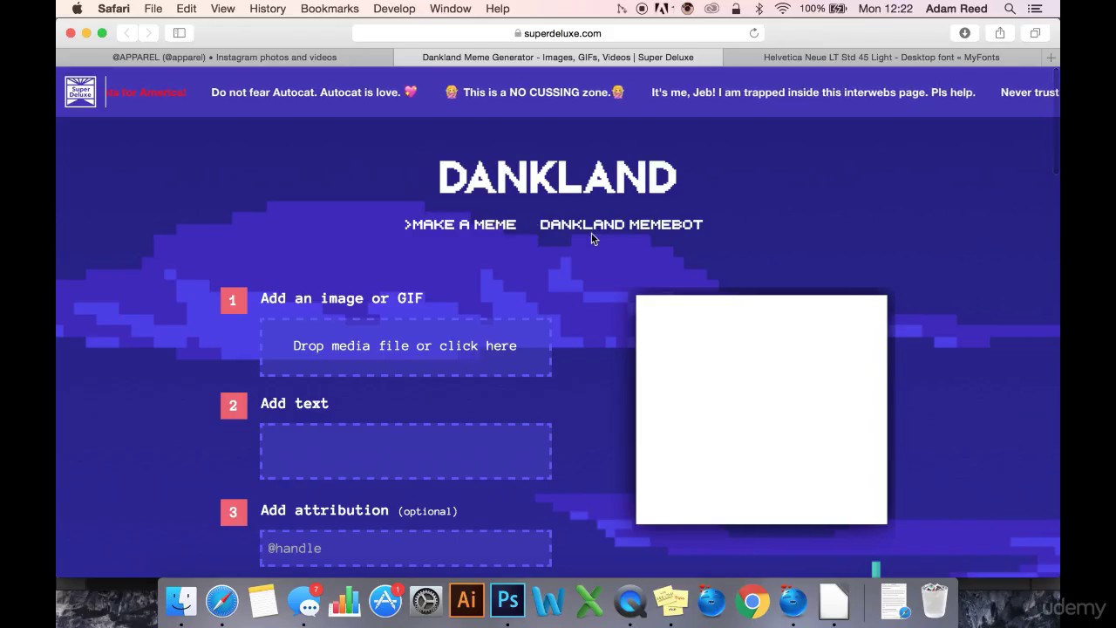
{"action": "scroll", "coordinate": [558, 270], "scroll_direction": "down", "scroll_amount": 2}
{"action": "scroll", "coordinate": [545, 367], "scroll_direction": "down", "scroll_amount": 1}
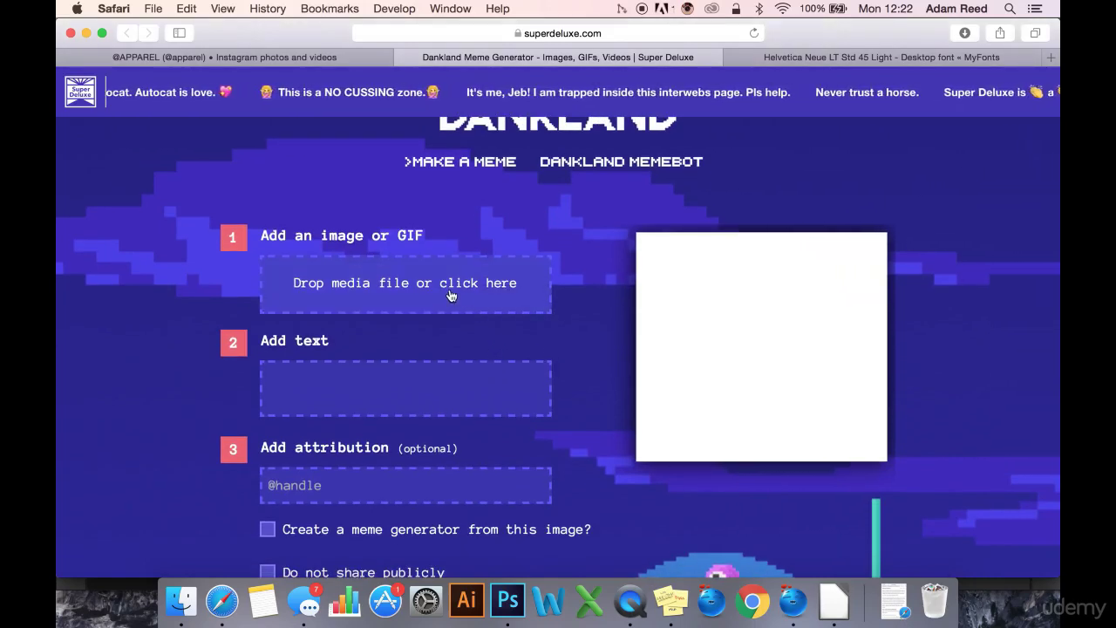
{"action": "scroll", "coordinate": [515, 269], "scroll_direction": "up", "scroll_amount": 1}
{"action": "scroll", "coordinate": [516, 227], "scroll_direction": "up", "scroll_amount": 3}
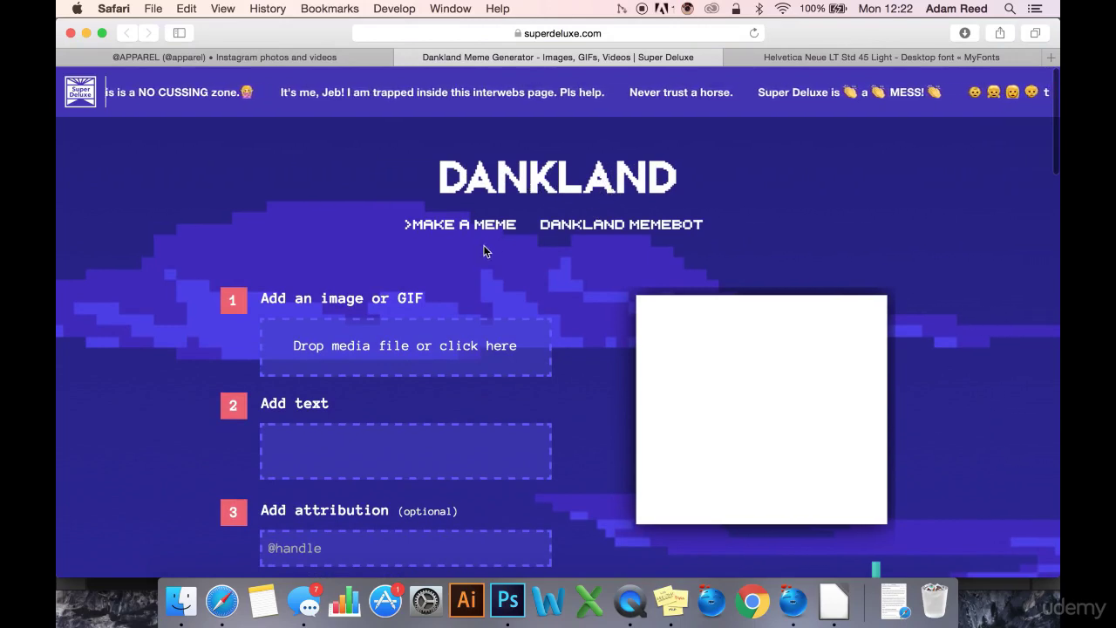
{"action": "scroll", "coordinate": [484, 253], "scroll_direction": "down", "scroll_amount": 2}
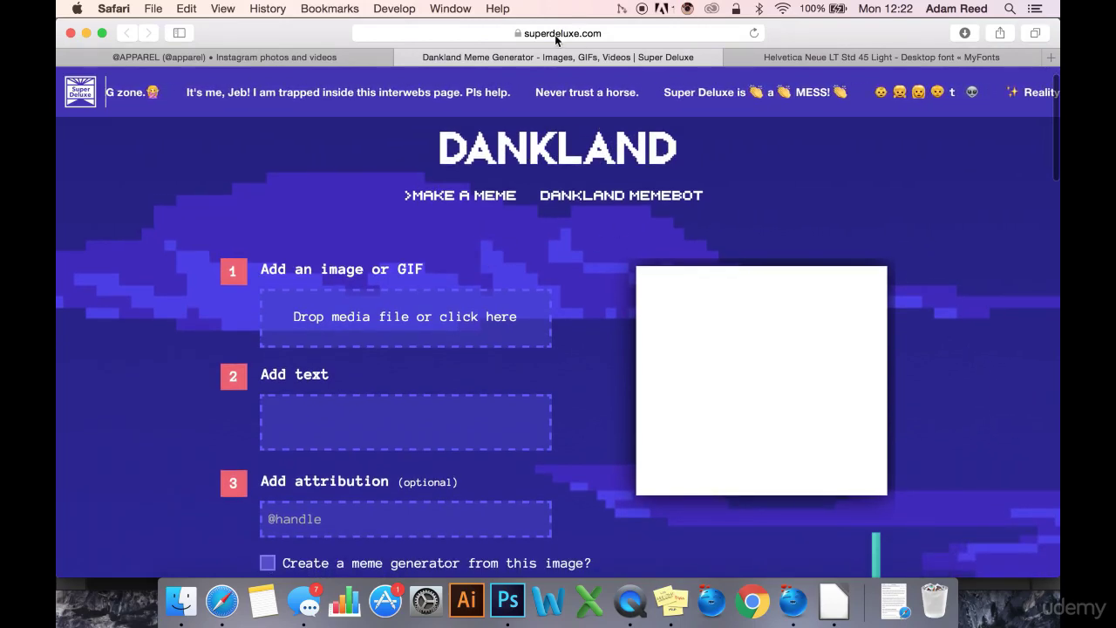
{"action": "scroll", "coordinate": [424, 259], "scroll_direction": "down", "scroll_amount": 4}
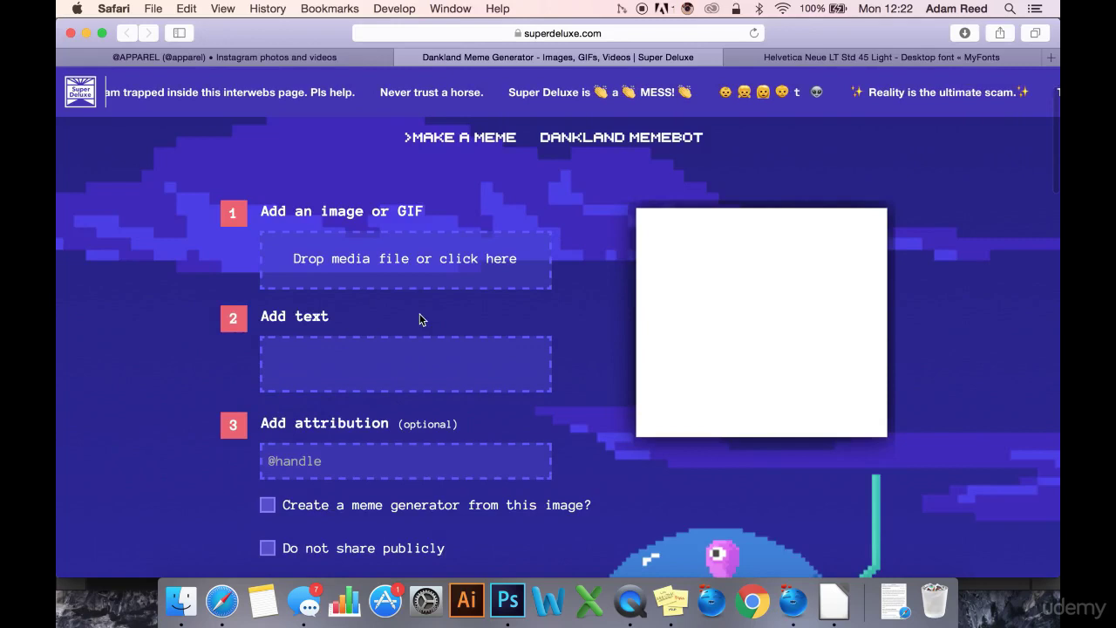
{"action": "scroll", "coordinate": [421, 336], "scroll_direction": "down", "scroll_amount": 1}
{"action": "scroll", "coordinate": [421, 336], "scroll_direction": "down", "scroll_amount": 1}
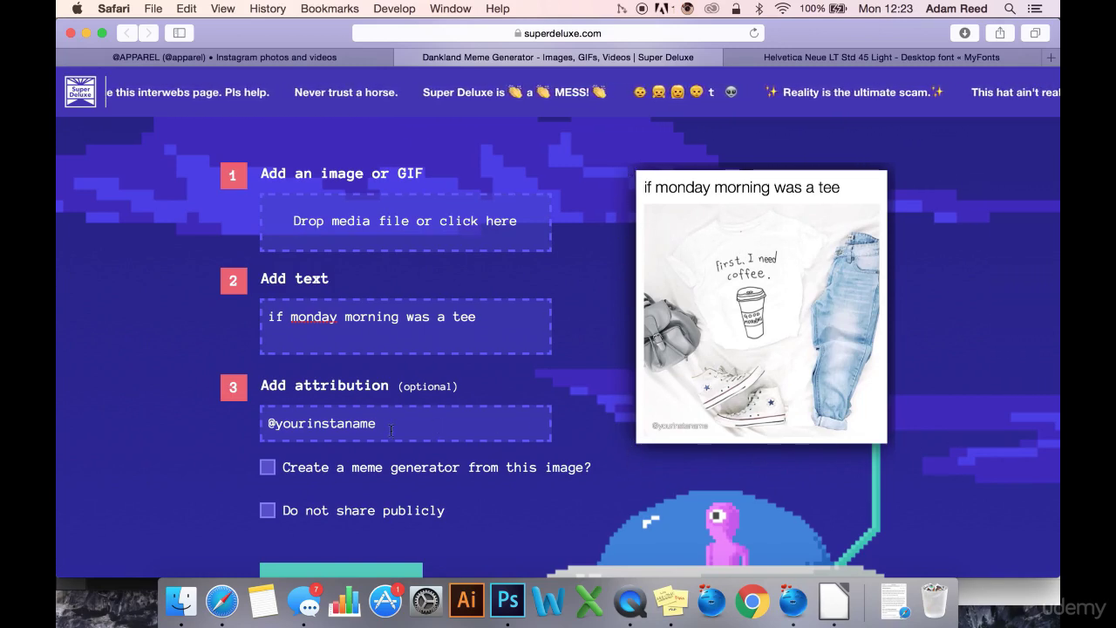
Clear the attribution handle text, keeping only the caption 'if monday morning was a tee'
{"action": "left_click_drag", "start_coordinate": [393, 425], "coordinate": [454, 386]}
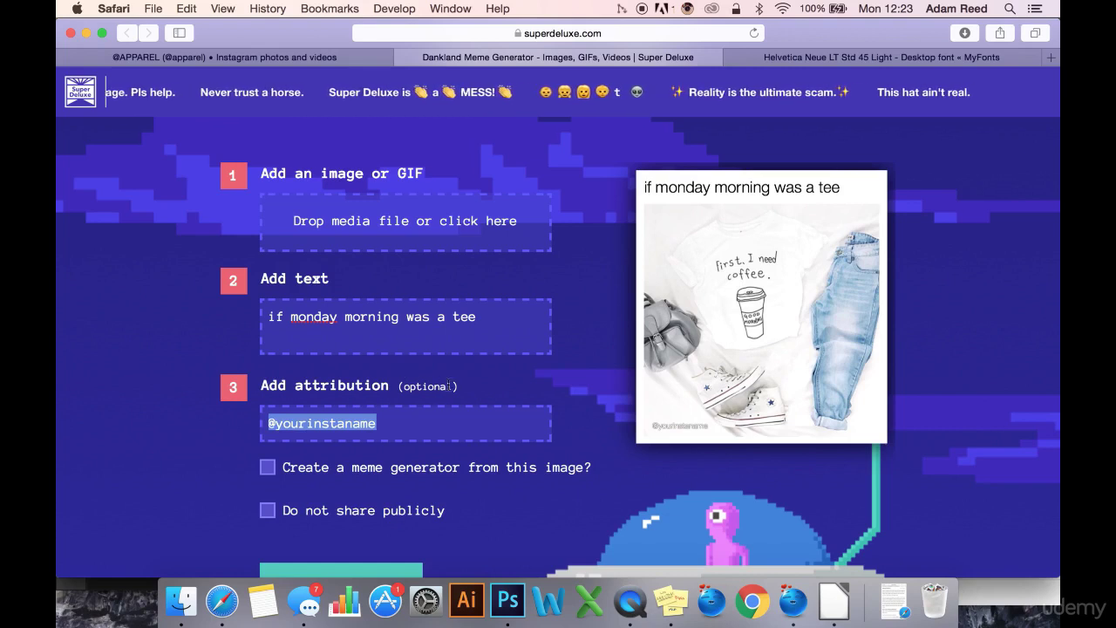
{"action": "key", "text": "BackSpace"}
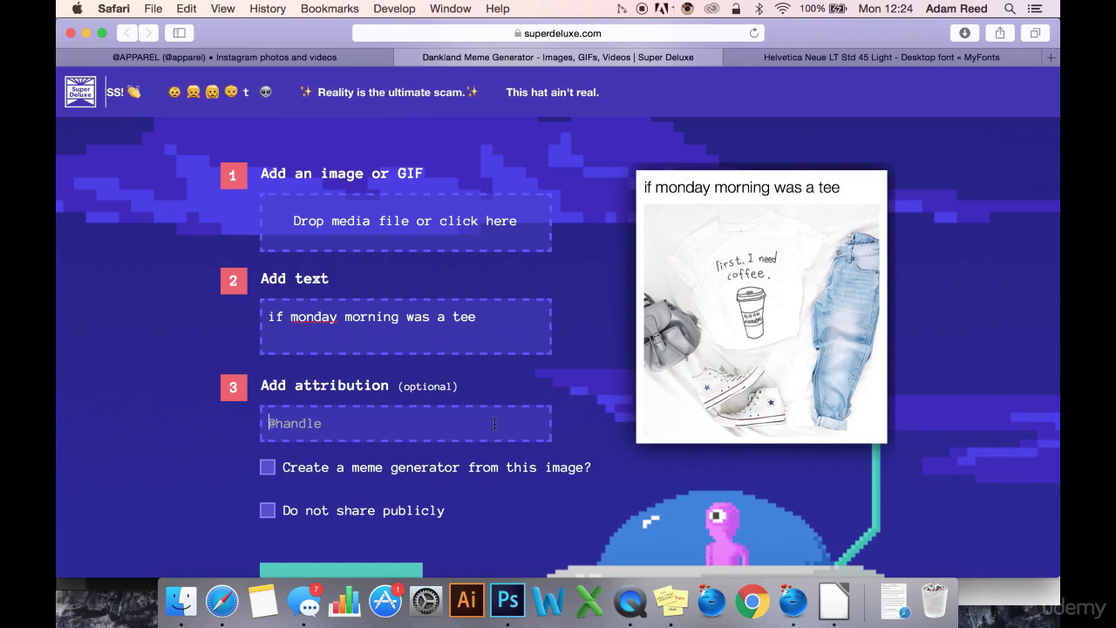
{"action": "type", "text": "@yourinsta"}
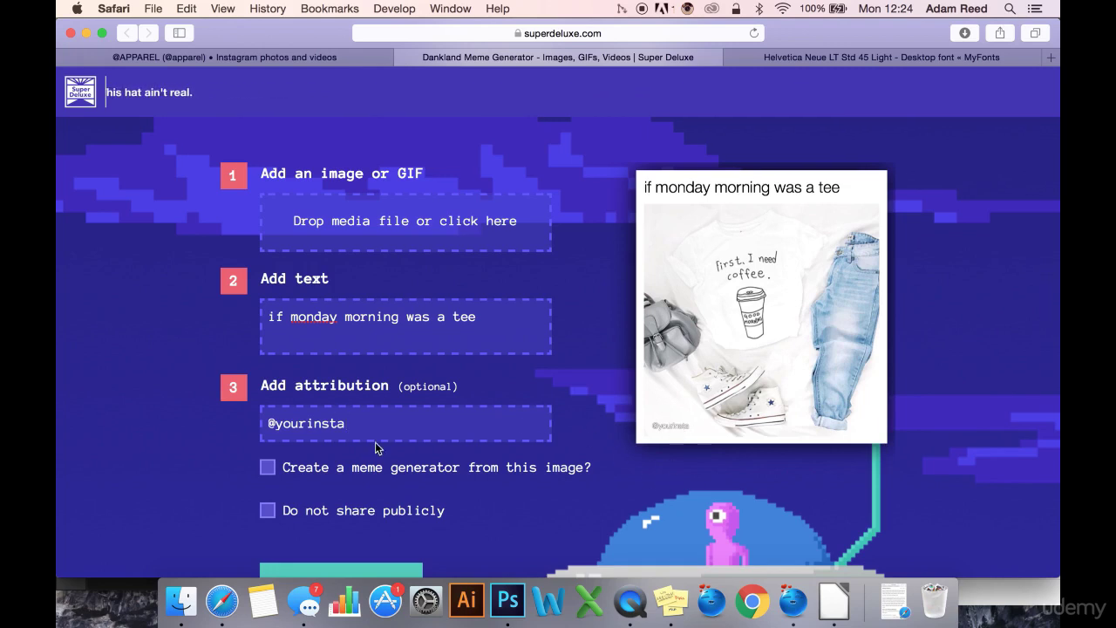
{"action": "left_click_drag", "start_coordinate": [377, 432], "coordinate": [224, 415]}
{"action": "key", "text": "BackSpace"}
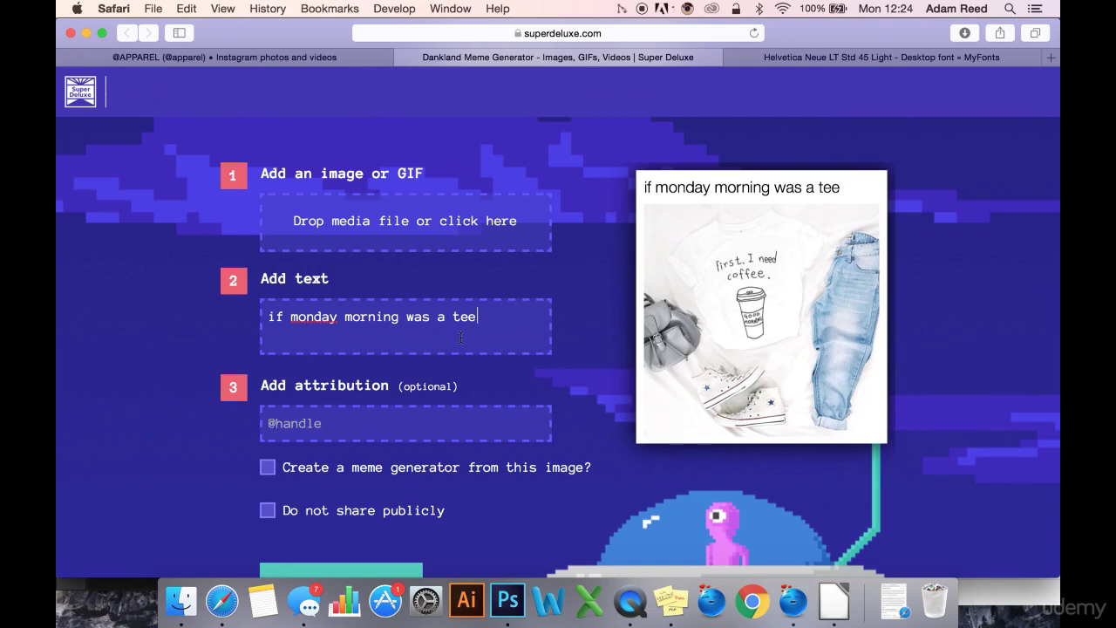
{"action": "left_click_drag", "start_coordinate": [492, 318], "coordinate": [262, 299]}
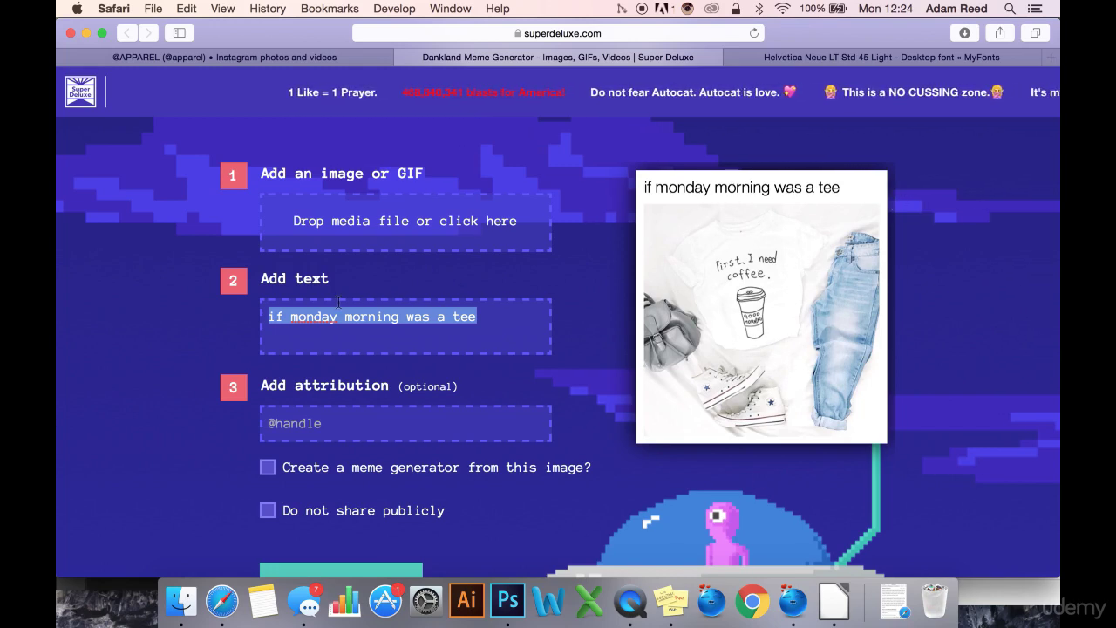
{"action": "left_click", "coordinate": [578, 322]}
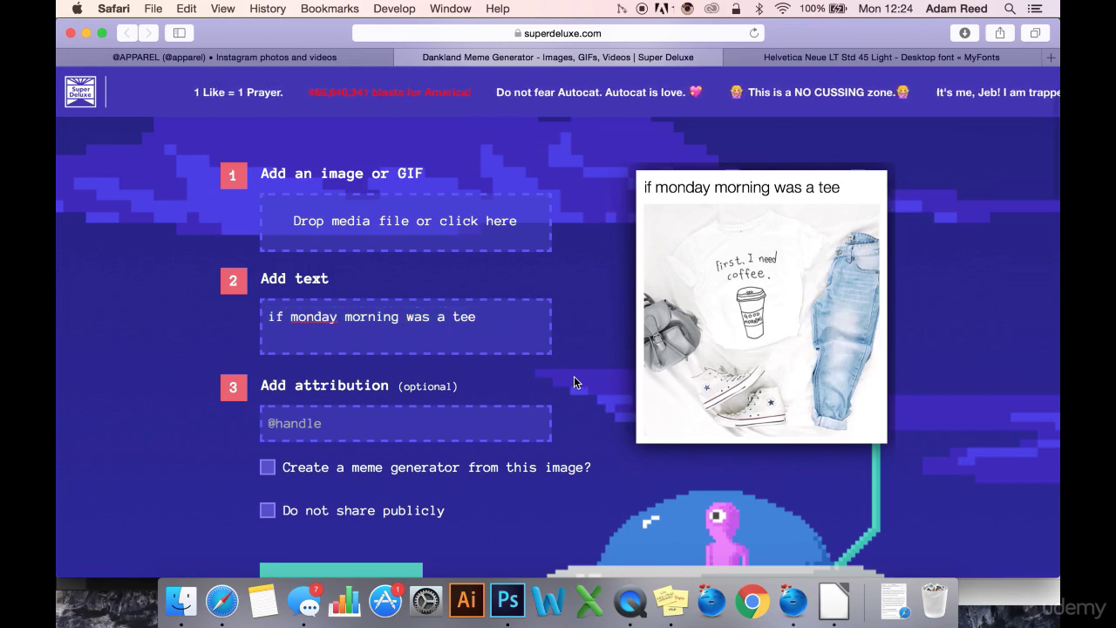
{"action": "scroll", "coordinate": [574, 376], "scroll_direction": "down", "scroll_amount": 1}
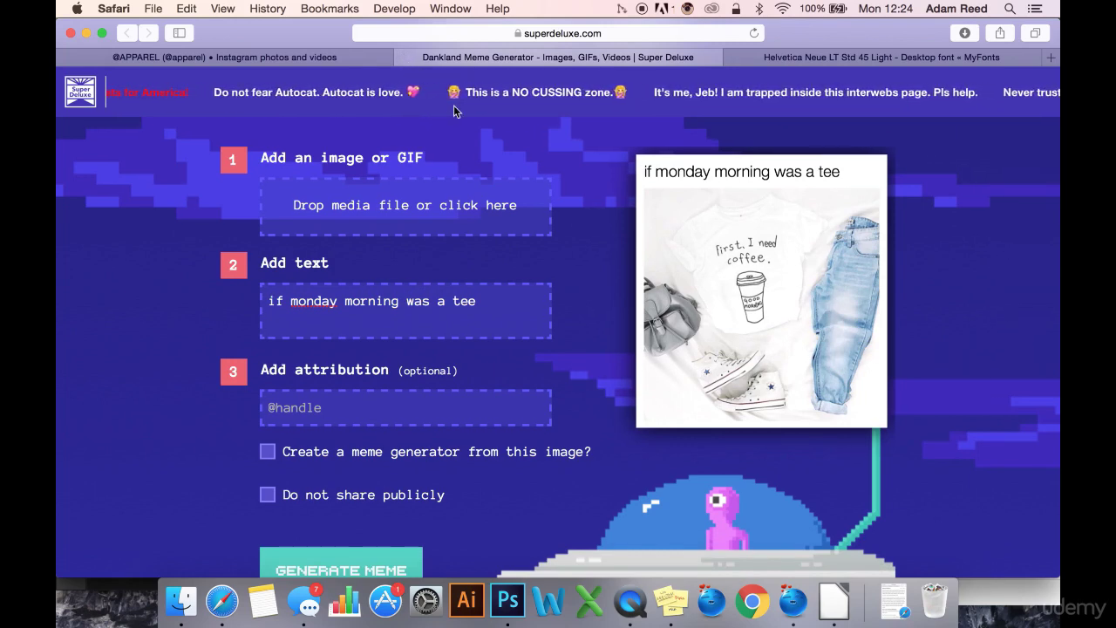
Close the Dankland tab and the MyFonts Helvetica Neue LT Std 45 Light page
{"action": "left_click", "coordinate": [407, 56]}
{"action": "scroll", "coordinate": [577, 397], "scroll_direction": "down", "scroll_amount": 1}
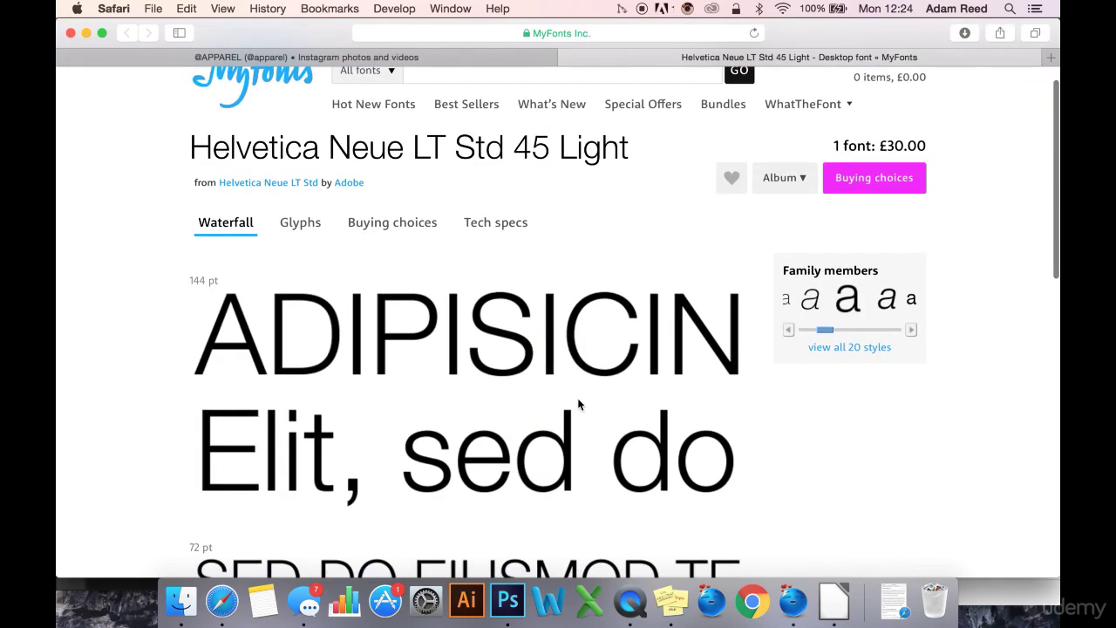
{"action": "scroll", "coordinate": [597, 387], "scroll_direction": "down", "scroll_amount": 2}
{"action": "scroll", "coordinate": [615, 287], "scroll_direction": "up", "scroll_amount": 1}
{"action": "scroll", "coordinate": [627, 217], "scroll_direction": "up", "scroll_amount": 2}
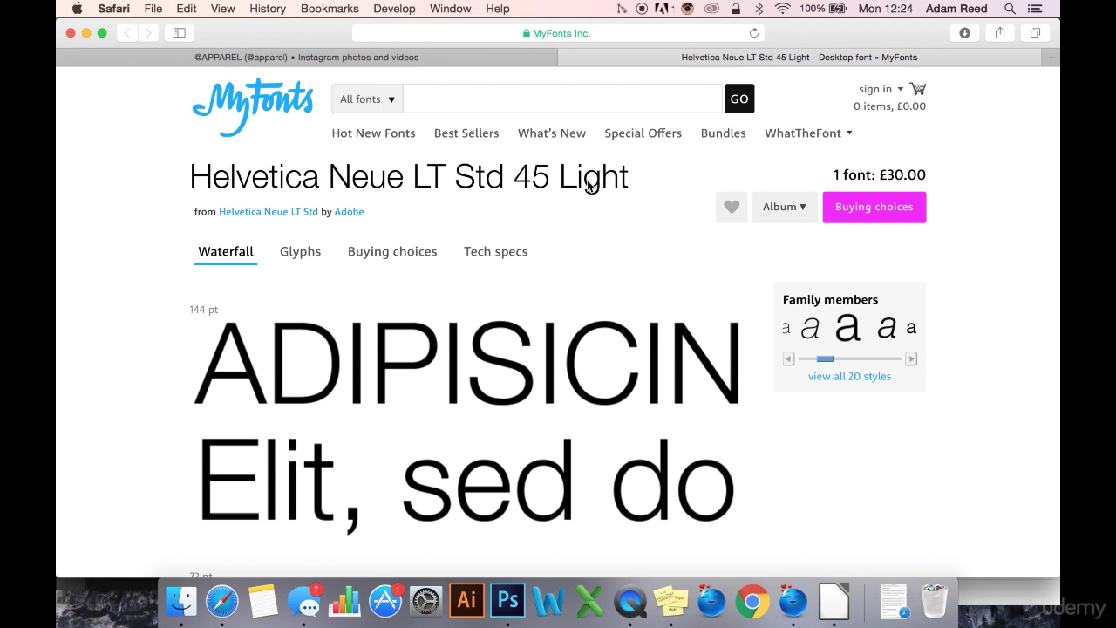
{"action": "left_click", "coordinate": [568, 58]}
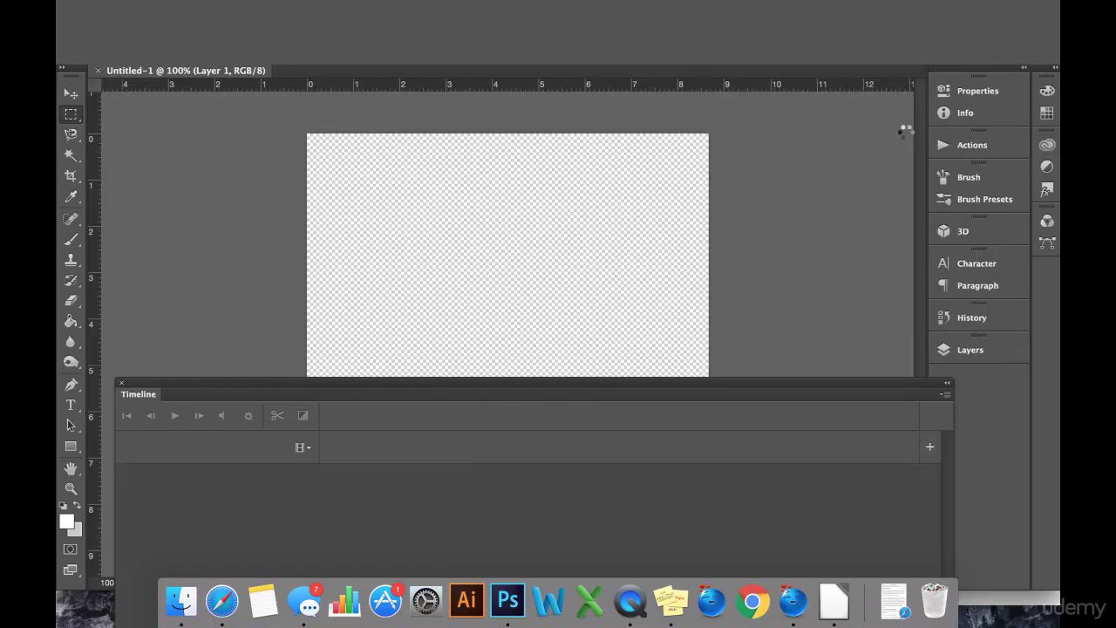
Commit the placed clothing photo and add a new empty layer
{"action": "left_click", "coordinate": [120, 385]}
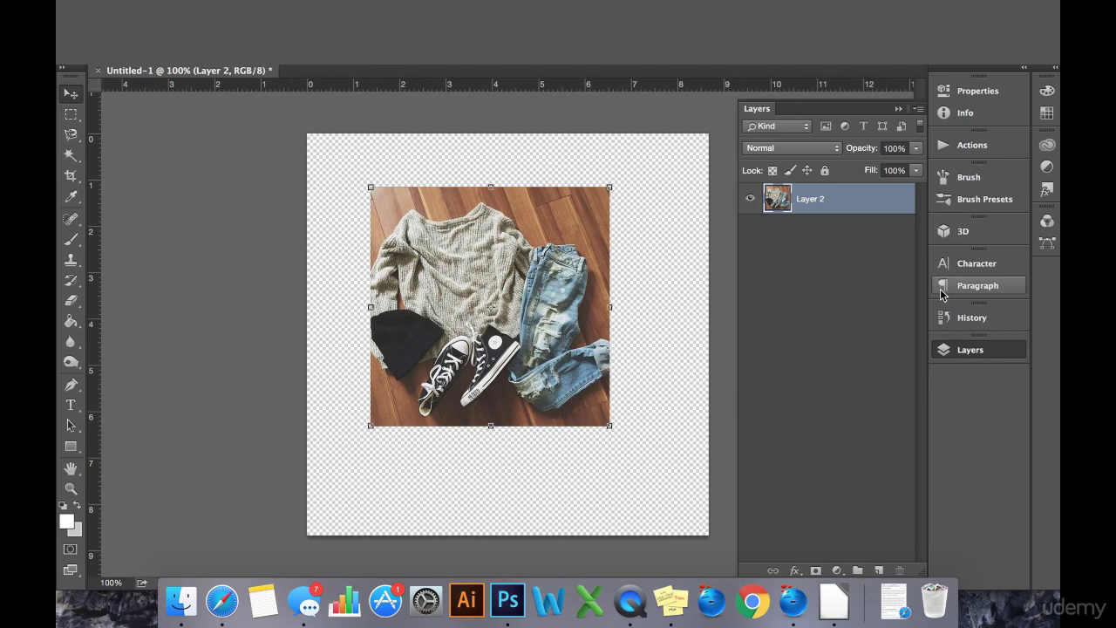
{"action": "key", "text": "Return"}
{"action": "key", "text": "ctrl+shift+n"}
{"action": "key", "text": "Return"}
Scale and centre the clothing photo with an even border, with Layer 3 beneath it
{"action": "left_click", "coordinate": [842, 234], "text": "shift"}
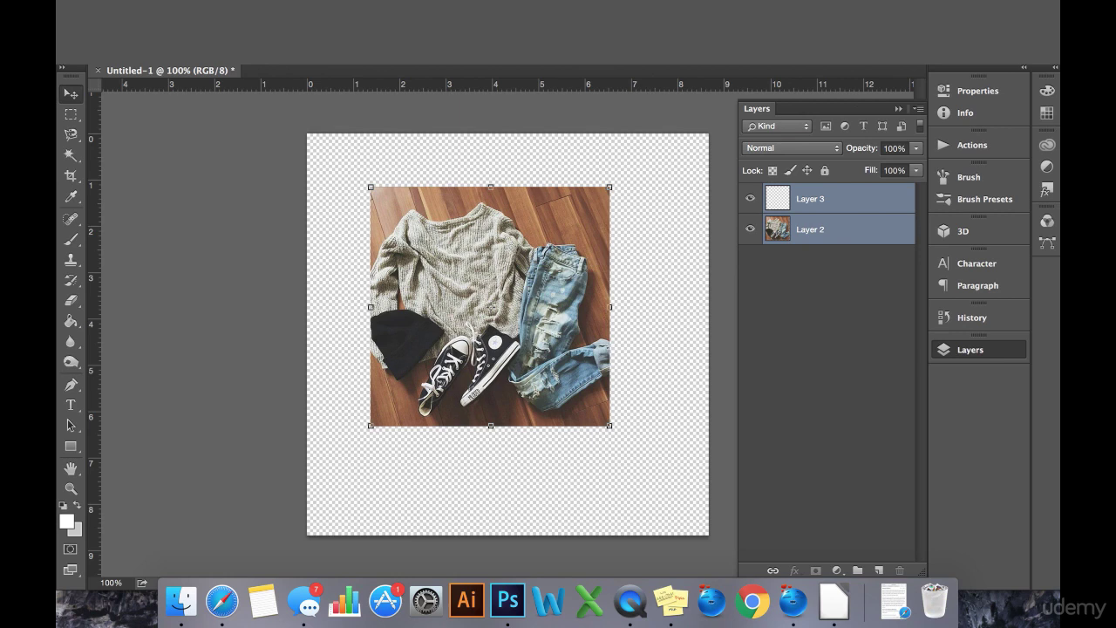
{"action": "left_click", "coordinate": [842, 208]}
{"action": "left_click", "coordinate": [833, 229]}
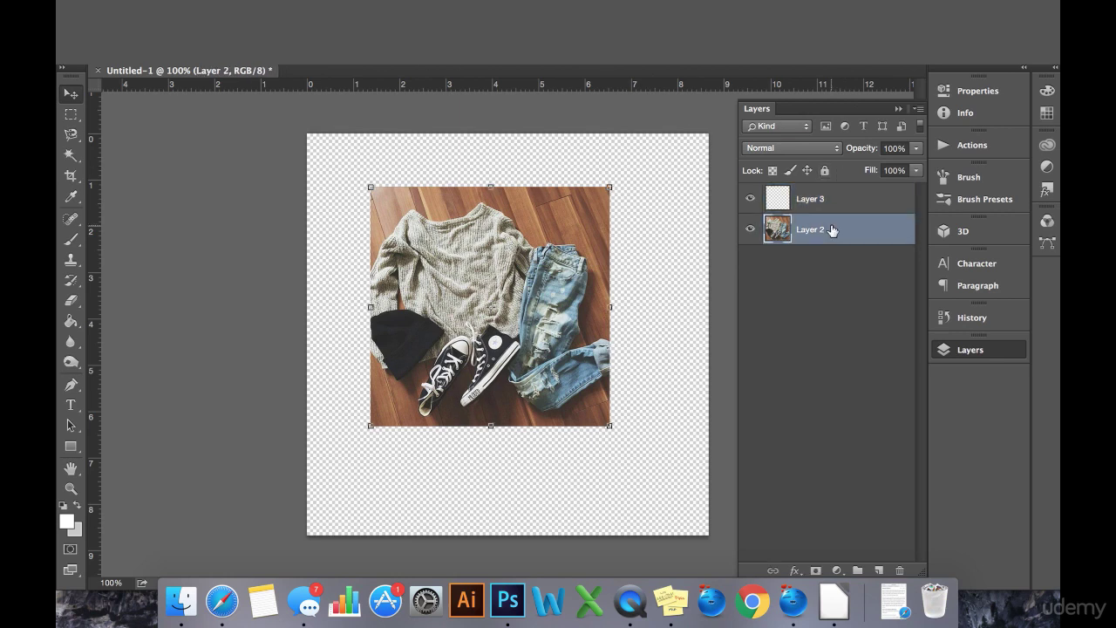
{"action": "mouse_move", "coordinate": [555, 248]}
{"action": "left_mouse_down"}
{"action": "mouse_move", "coordinate": [504, 343]}
{"action": "mouse_move", "coordinate": [486, 353]}
{"action": "left_mouse_up"}
{"action": "key", "text": "ctrl+t"}
{"action": "mouse_move", "coordinate": [560, 281]}
{"action": "left_mouse_down"}
{"action": "mouse_move", "coordinate": [698, 185]}
{"action": "mouse_move", "coordinate": [688, 194]}
{"action": "left_mouse_up"}
{"action": "left_click_drag", "start_coordinate": [594, 254], "coordinate": [581, 276]}
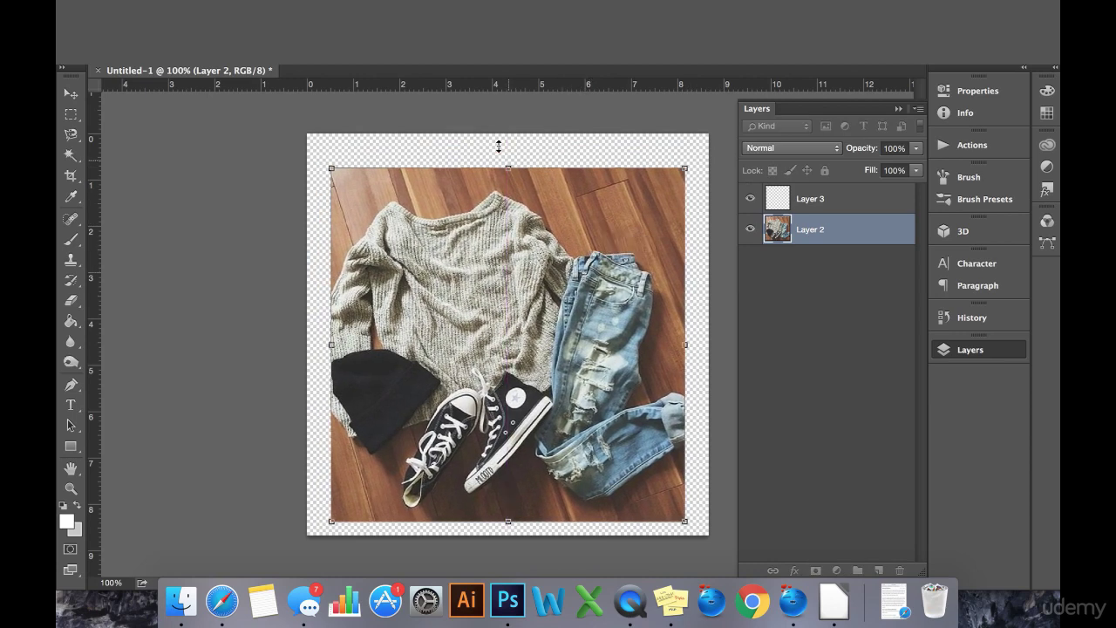
{"action": "left_click_drag", "start_coordinate": [687, 166], "coordinate": [667, 184]}
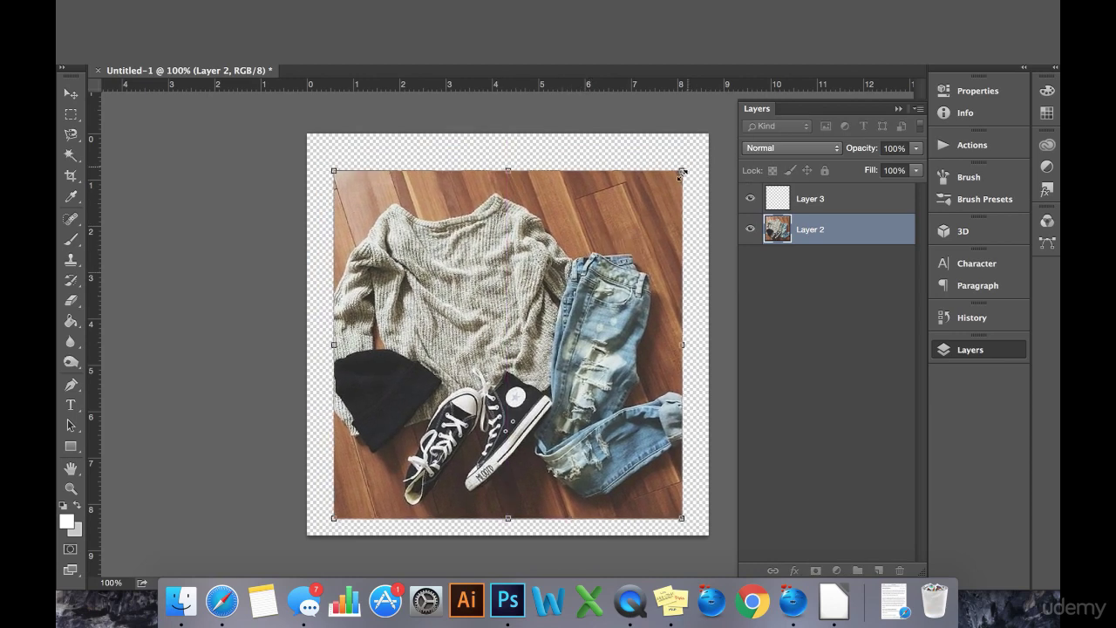
{"action": "left_click_drag", "start_coordinate": [584, 346], "coordinate": [583, 373]}
{"action": "key", "text": "Up"}
{"action": "key", "text": "Up"}
{"action": "key", "text": "Up"}
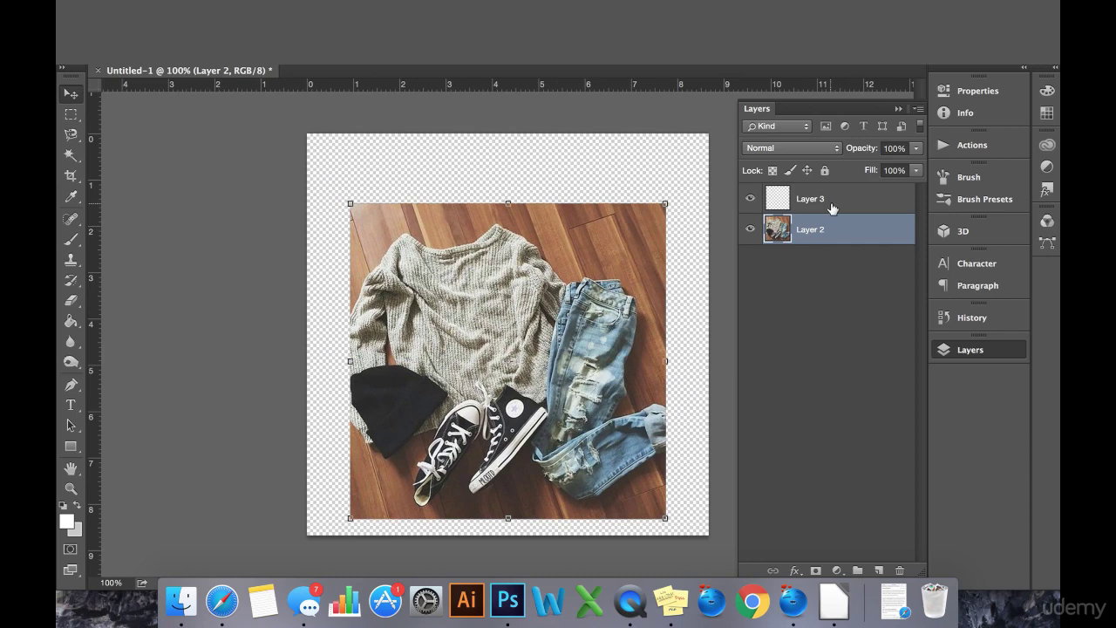
{"action": "left_click_drag", "start_coordinate": [833, 208], "coordinate": [815, 233]}
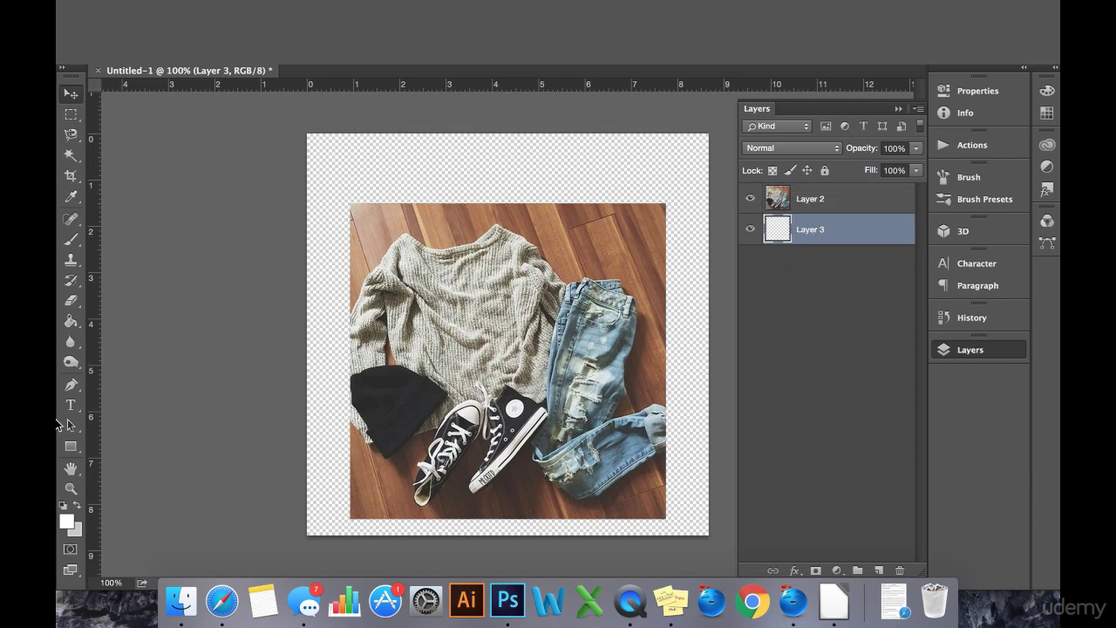
Fill the transparent background around the photo with white
{"action": "left_click", "coordinate": [70, 321]}
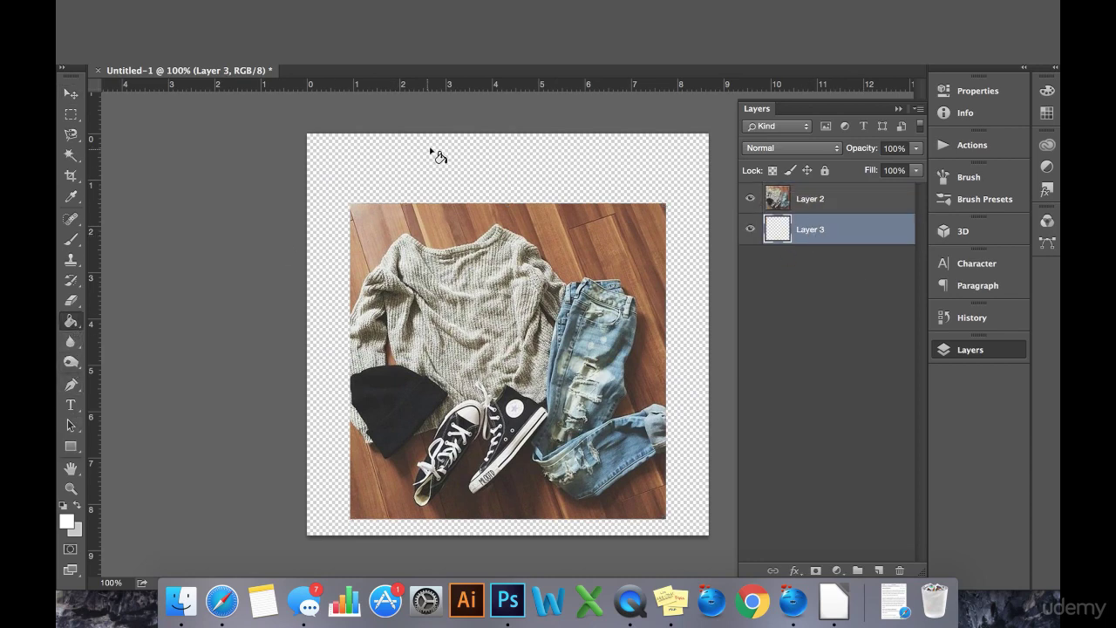
{"action": "left_click", "coordinate": [434, 154]}
{"action": "left_click", "coordinate": [71, 405]}
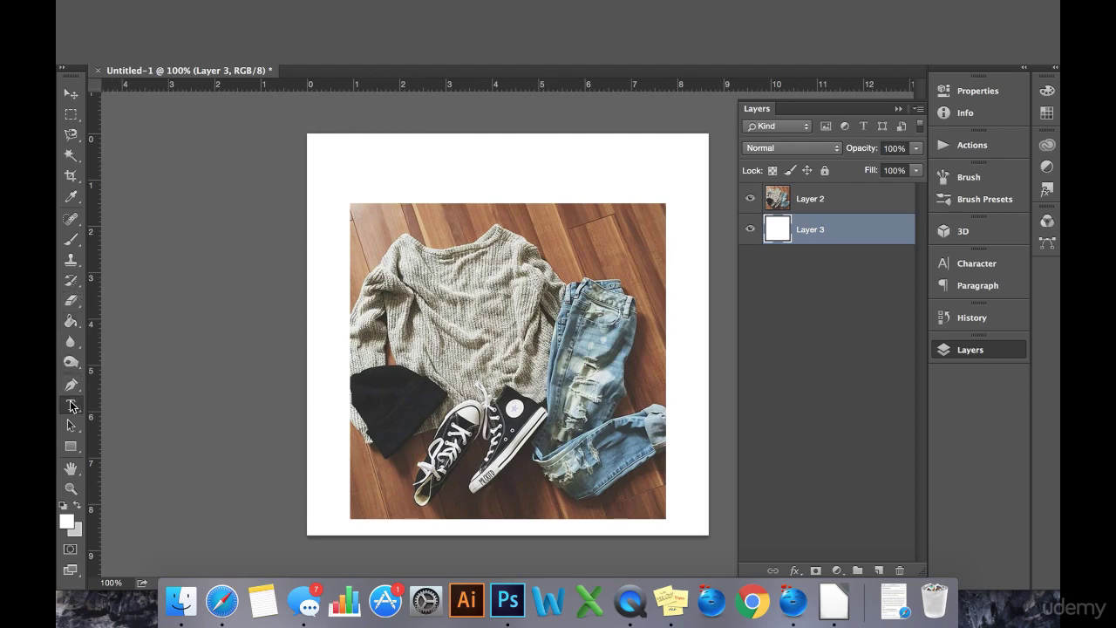
Start a Helvetica Regular text line above the photo
{"action": "left_click", "coordinate": [359, 177]}
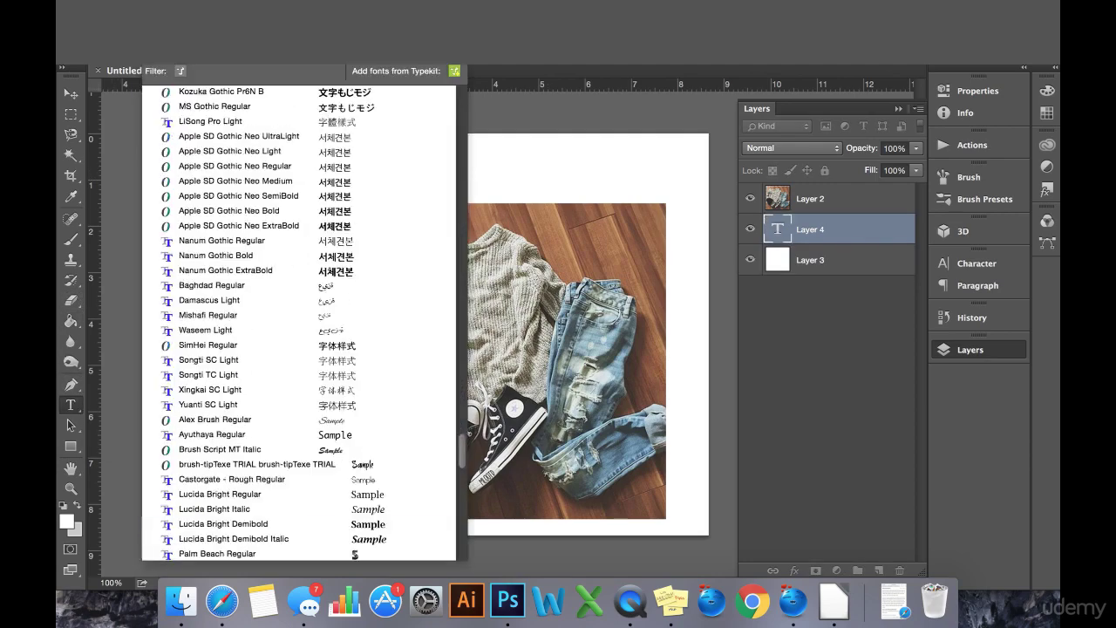
{"action": "type", "text": "Helvetica"}
{"action": "key", "text": "Down"}
{"action": "key", "text": "Down"}
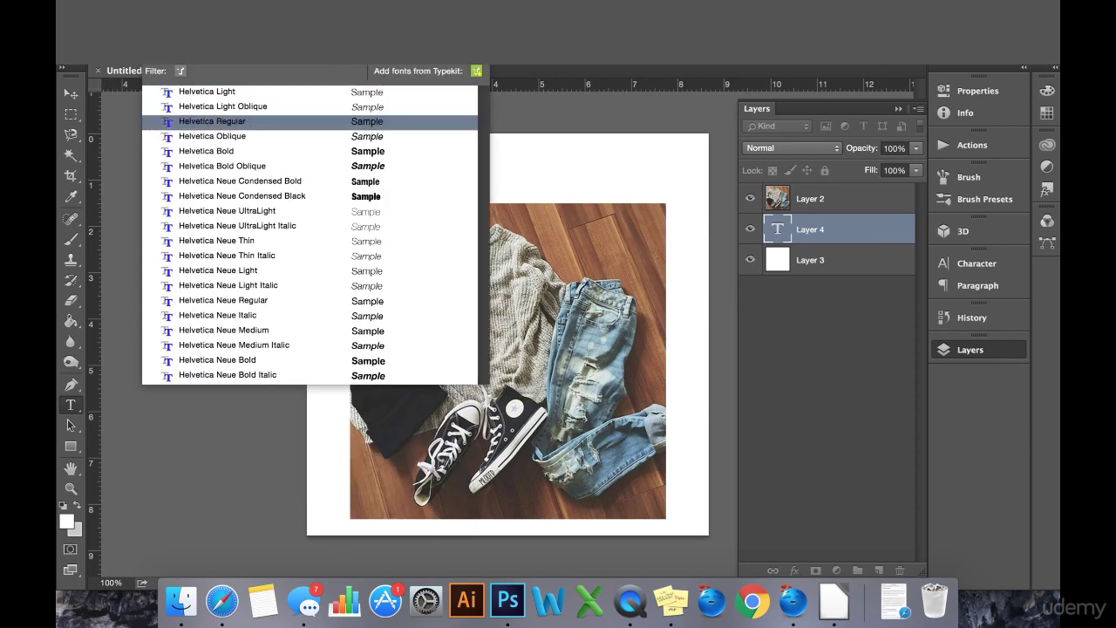
{"action": "key", "text": "Return"}
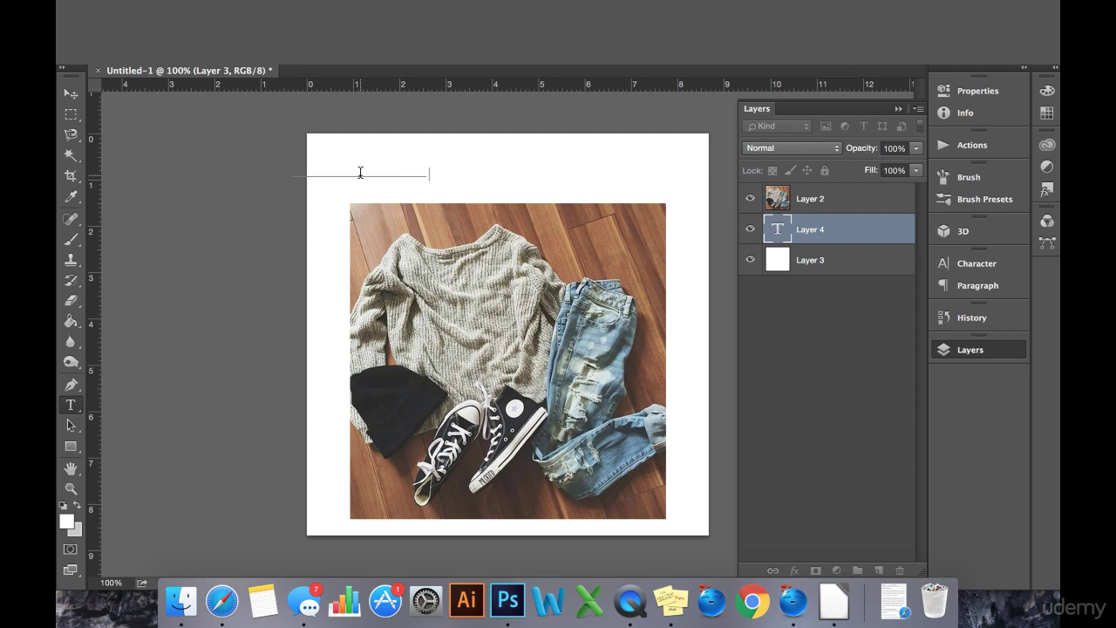
Colour the caption text dark grey (#292929)
{"action": "left_click_drag", "start_coordinate": [433, 169], "coordinate": [174, 162]}
{"action": "mouse_move", "coordinate": [629, 184]}
{"action": "left_mouse_down"}
{"action": "mouse_move", "coordinate": [580, 282]}
{"action": "mouse_move", "coordinate": [605, 279]}
{"action": "mouse_move", "coordinate": [758, 180]}
{"action": "left_mouse_up"}
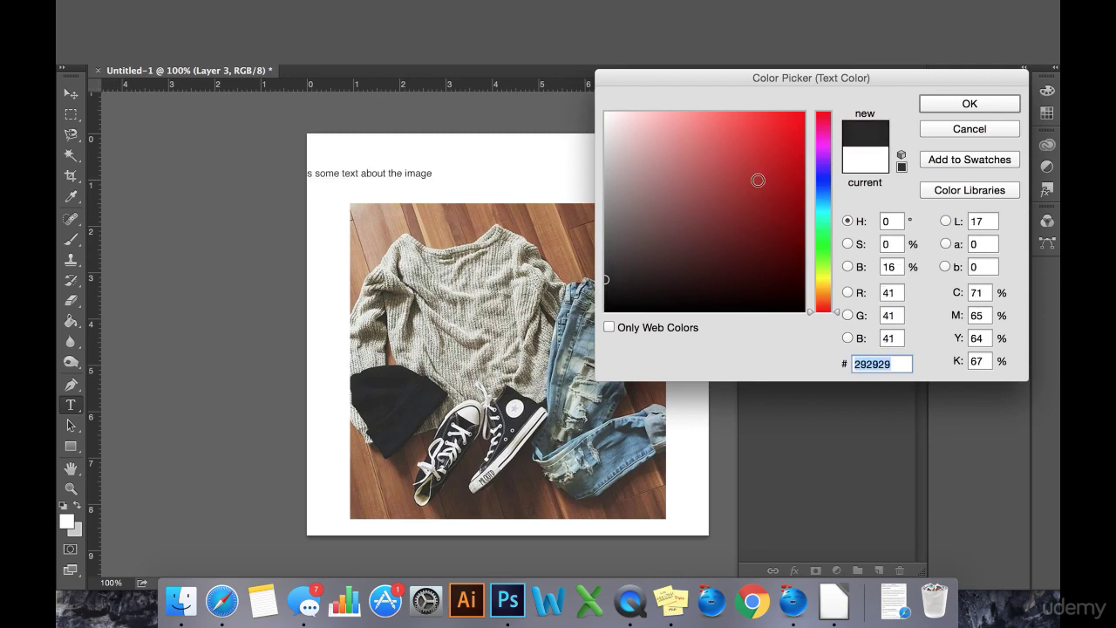
{"action": "left_click", "coordinate": [968, 105]}
{"action": "left_click", "coordinate": [71, 94]}
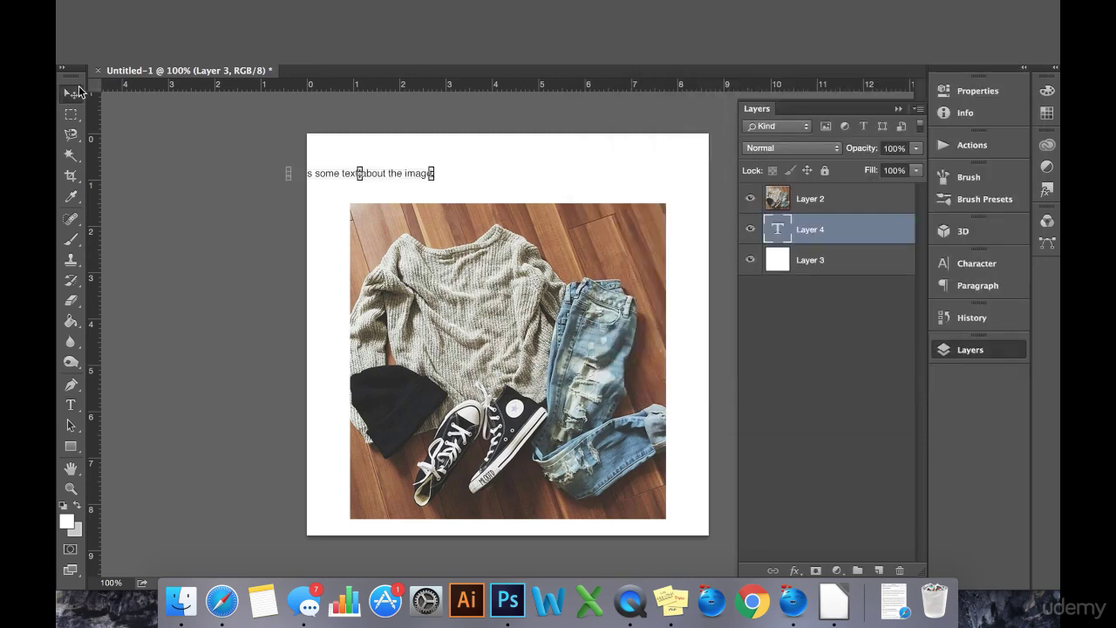
Scale the caption to span the photo's width, aligned above it
{"action": "left_click_drag", "start_coordinate": [436, 171], "coordinate": [617, 119]}
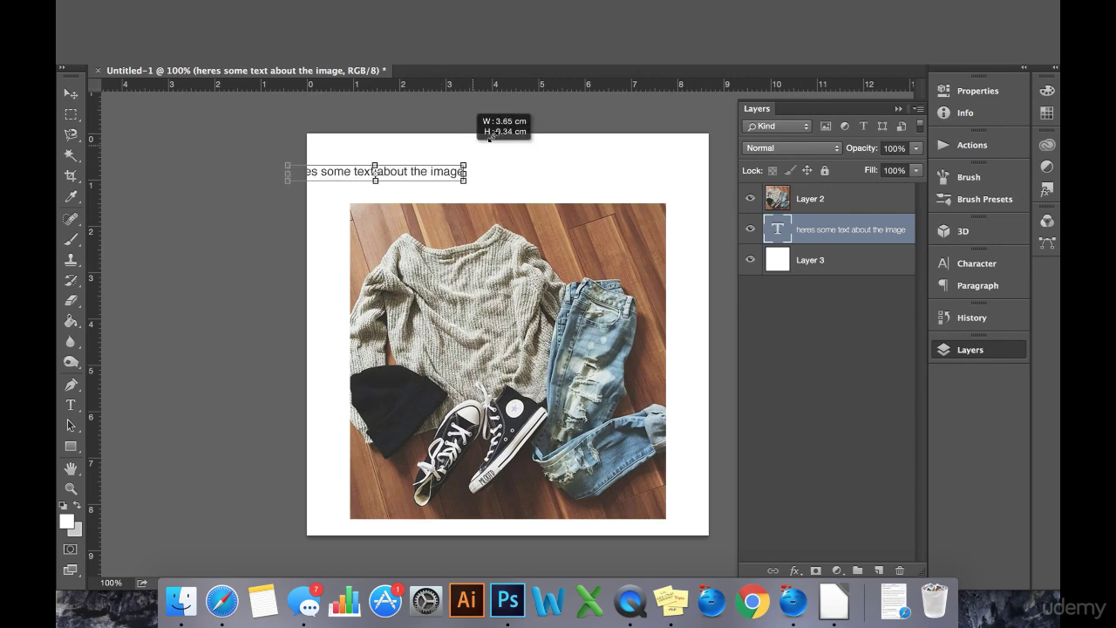
{"action": "left_click_drag", "start_coordinate": [428, 168], "coordinate": [478, 179]}
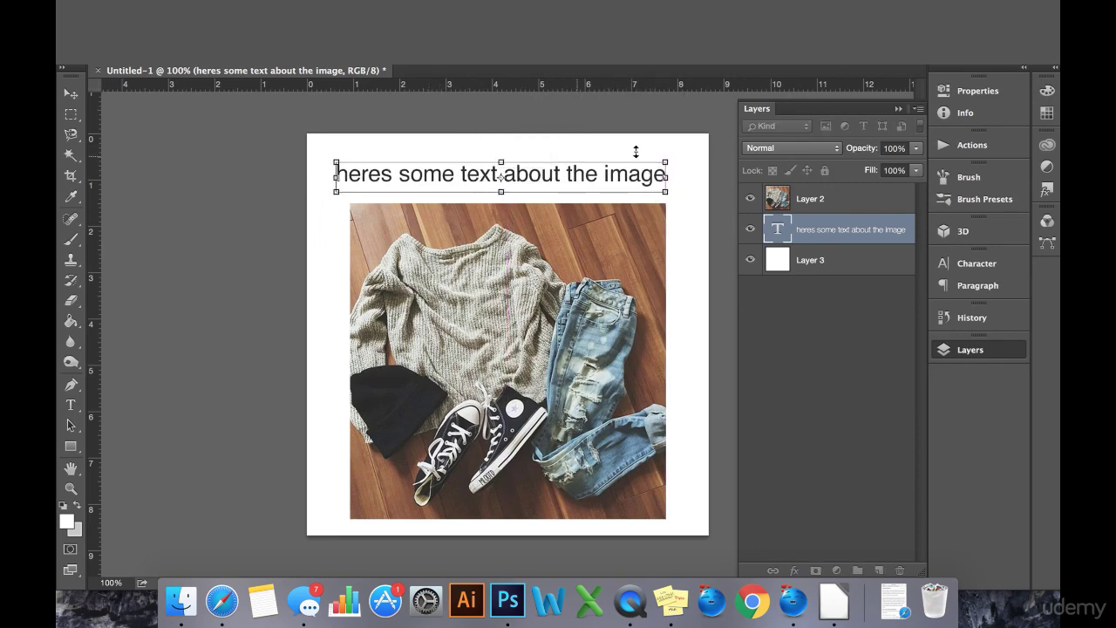
{"action": "left_click_drag", "start_coordinate": [337, 171], "coordinate": [355, 164]}
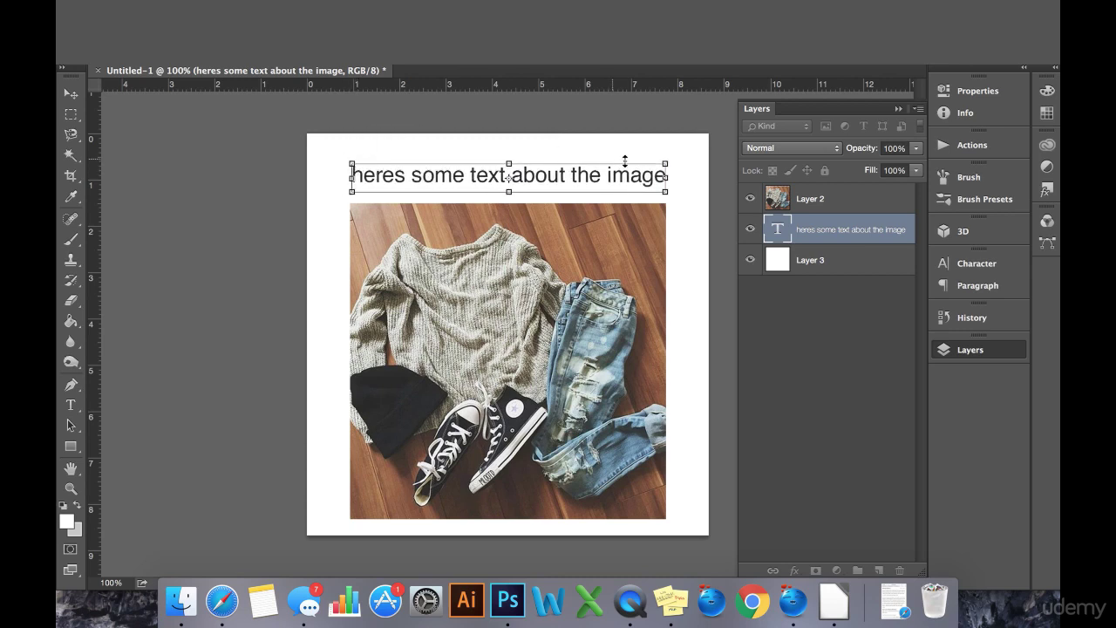
{"action": "left_click_drag", "start_coordinate": [667, 163], "coordinate": [642, 165]}
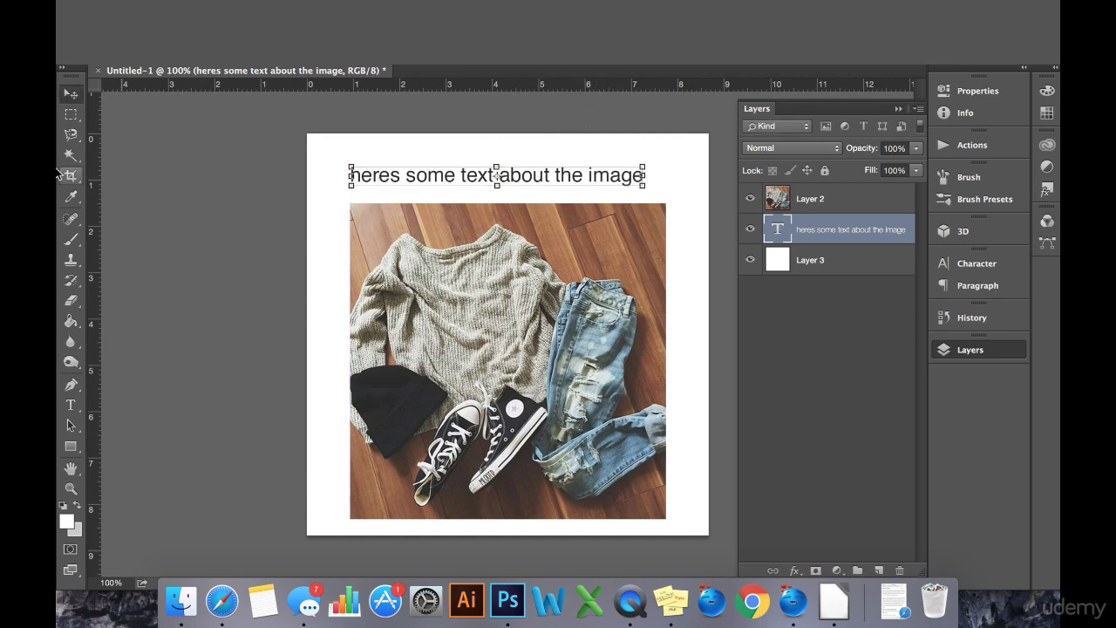
{"action": "left_click", "coordinate": [71, 114]}
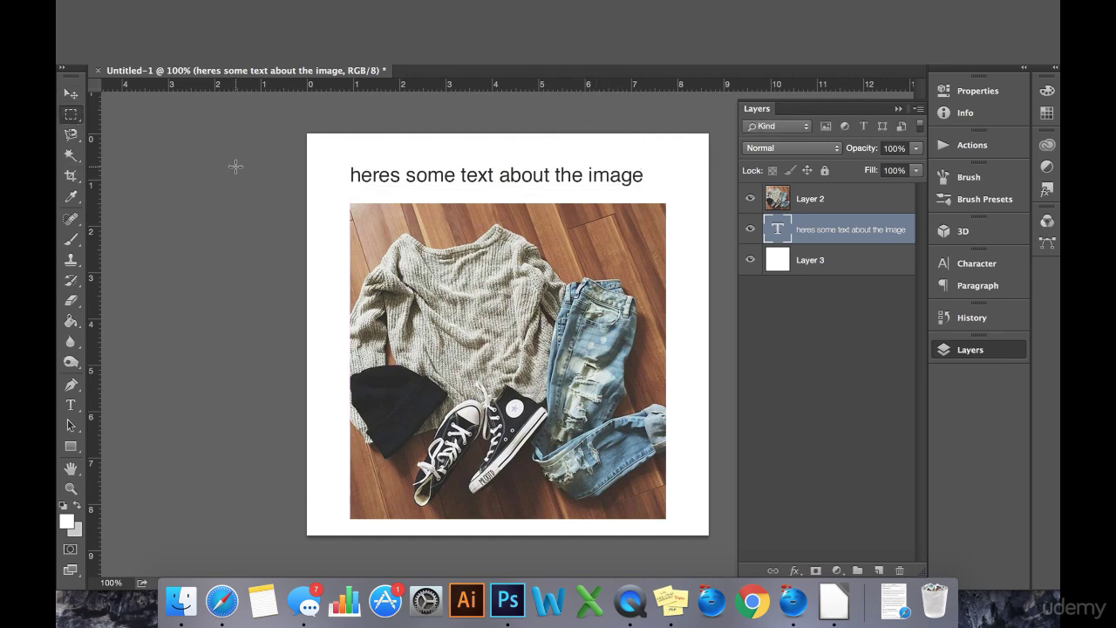
Move the caption closer to the photo, then raise both together slightly
{"action": "key", "text": "v"}
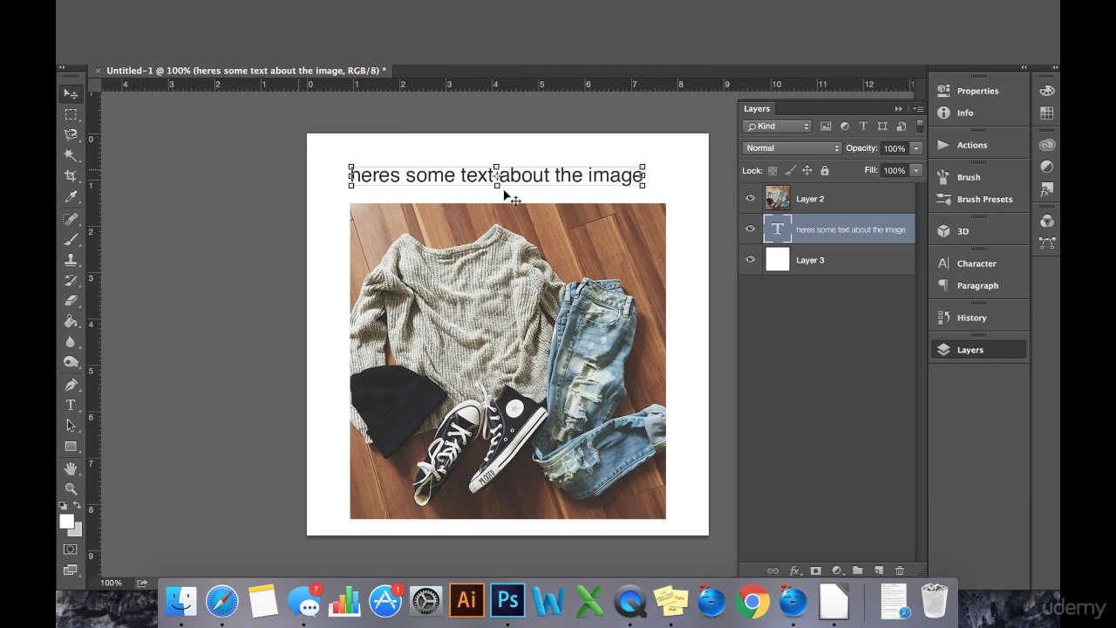
{"action": "left_click_drag", "start_coordinate": [548, 178], "coordinate": [548, 186]}
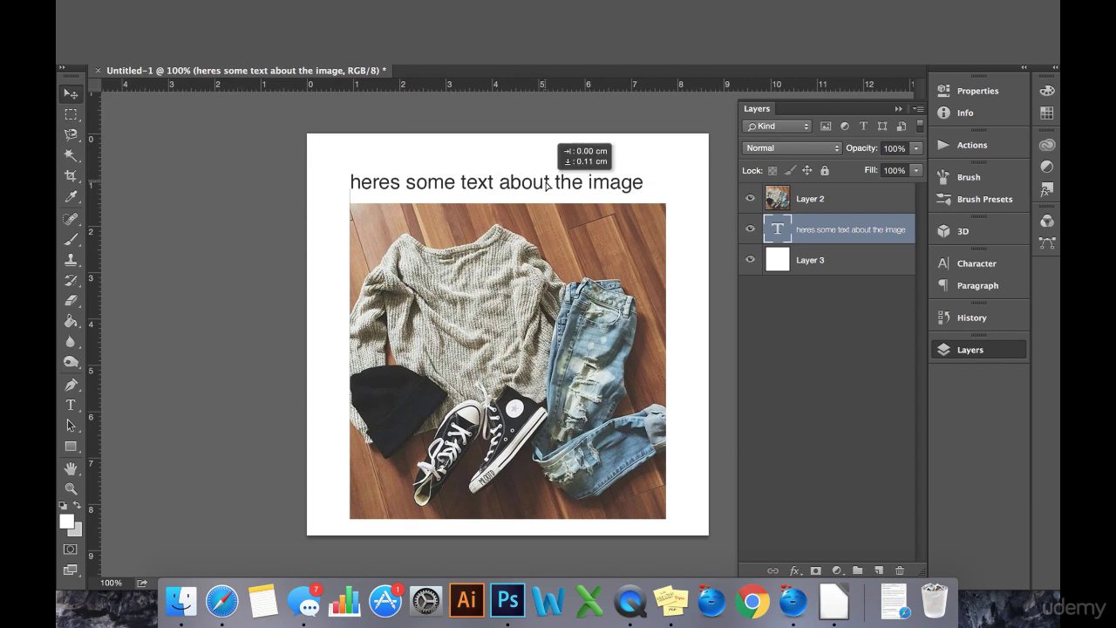
{"action": "left_click", "coordinate": [852, 199], "text": "shift"}
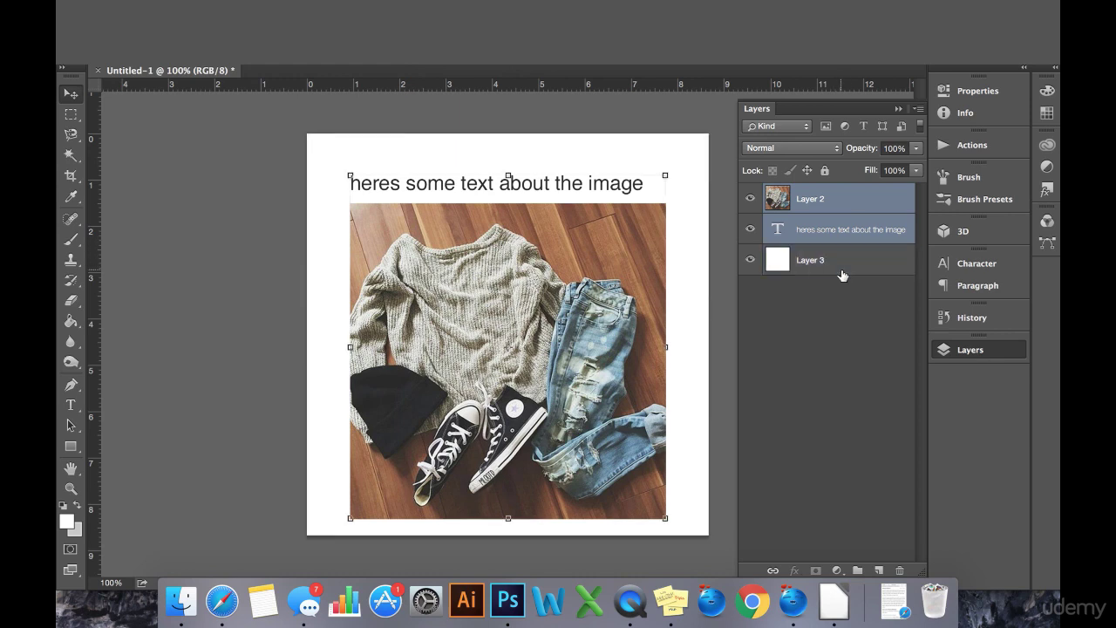
{"action": "left_click_drag", "start_coordinate": [572, 311], "coordinate": [571, 299]}
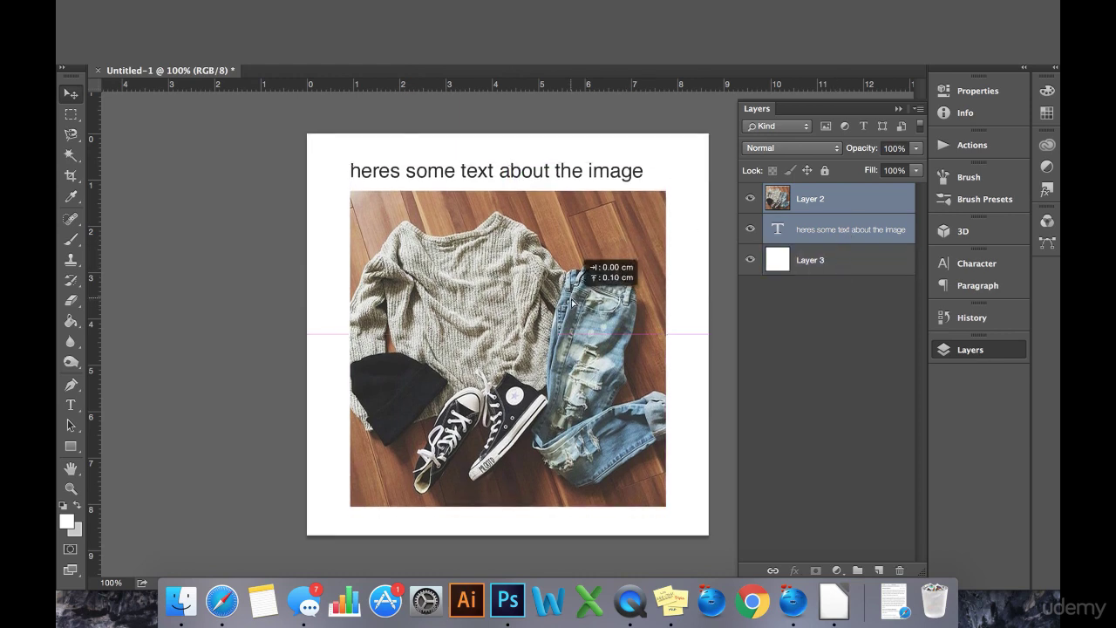
{"action": "left_click", "coordinate": [73, 114]}
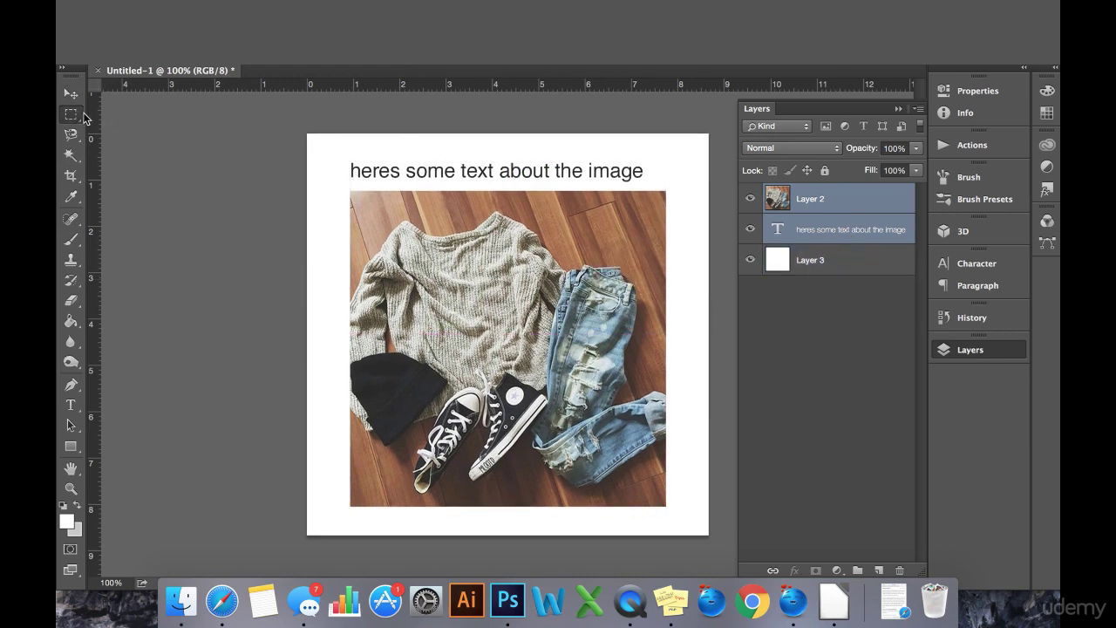